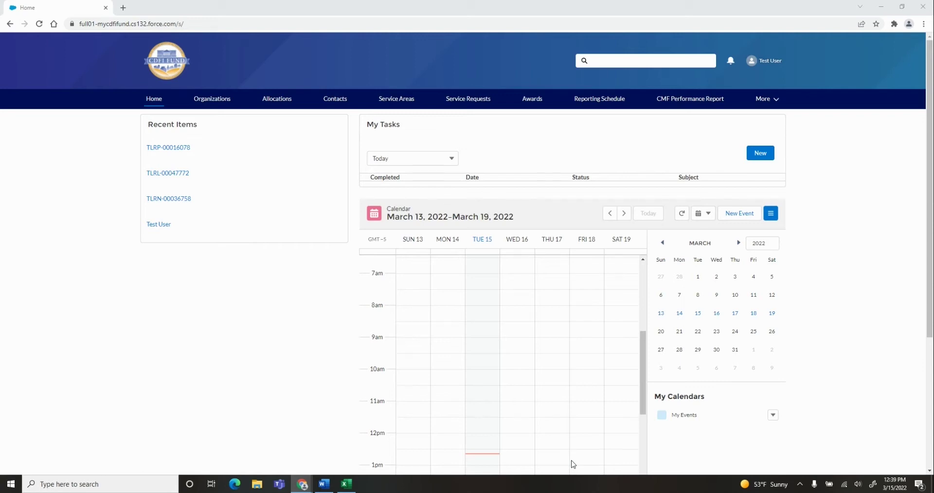
# Open the TLR Import/Export/Certify page for the organization Test Applicant Org 01.
pyautogui.click(778, 100)
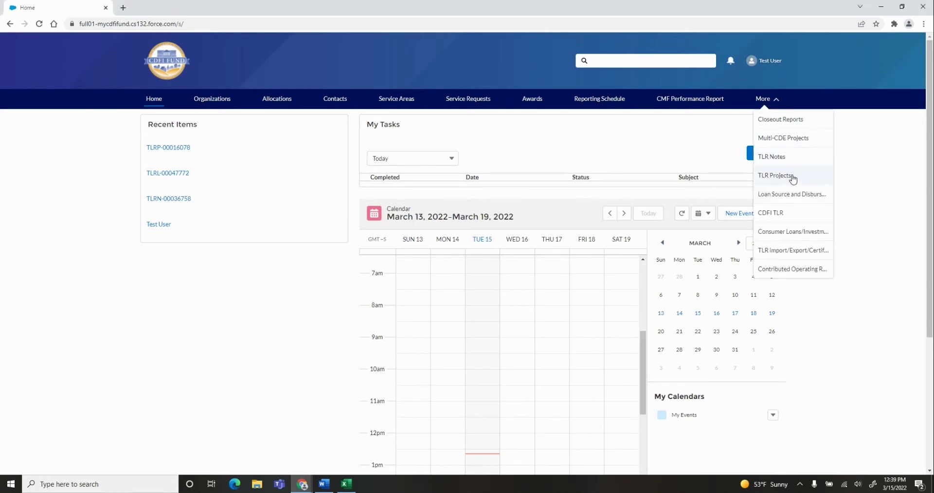
pyautogui.click(785, 250)
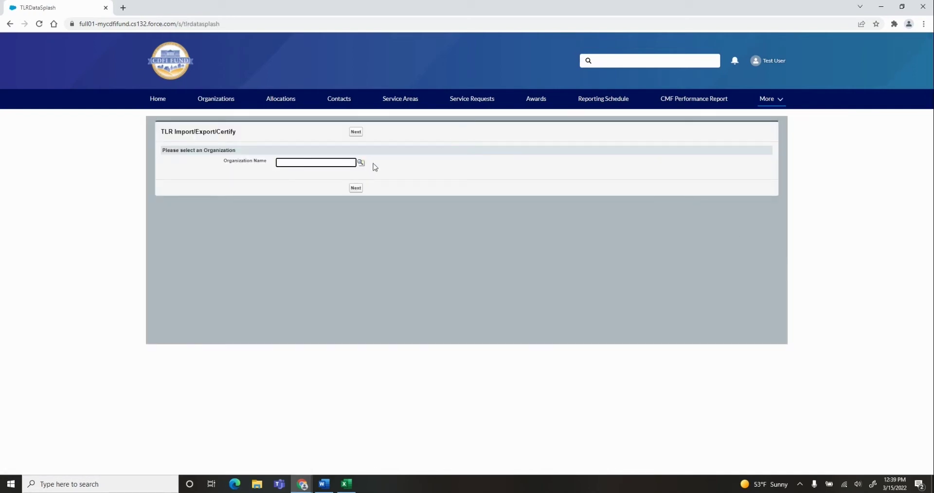
pyautogui.click(354, 162)
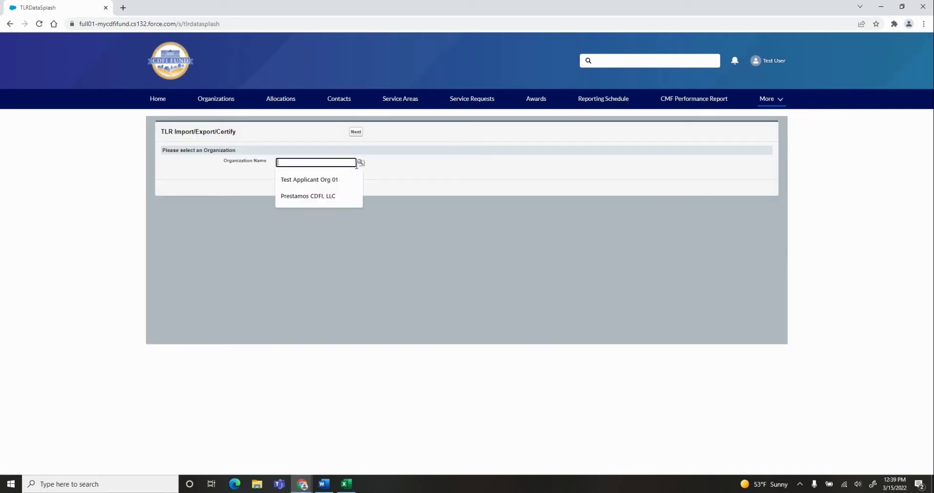
pyautogui.click(335, 182)
pyautogui.click(356, 187)
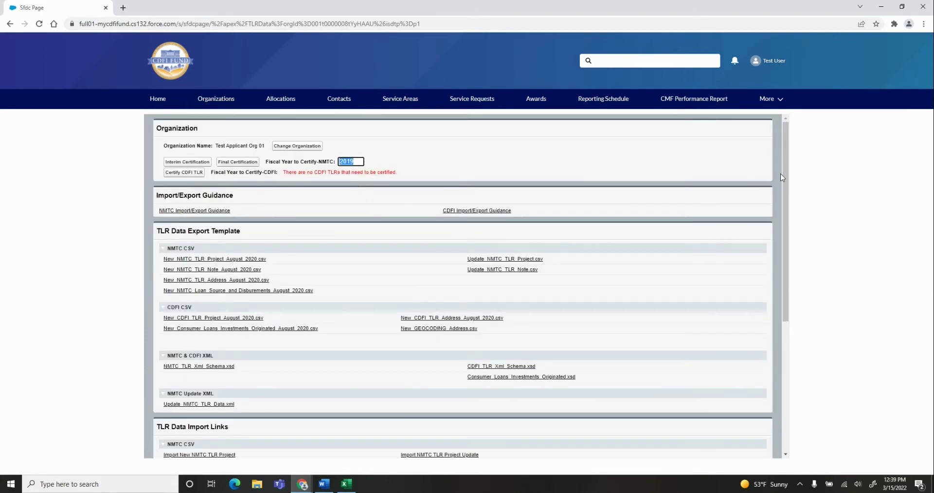
pyautogui.rightClick(789, 180)
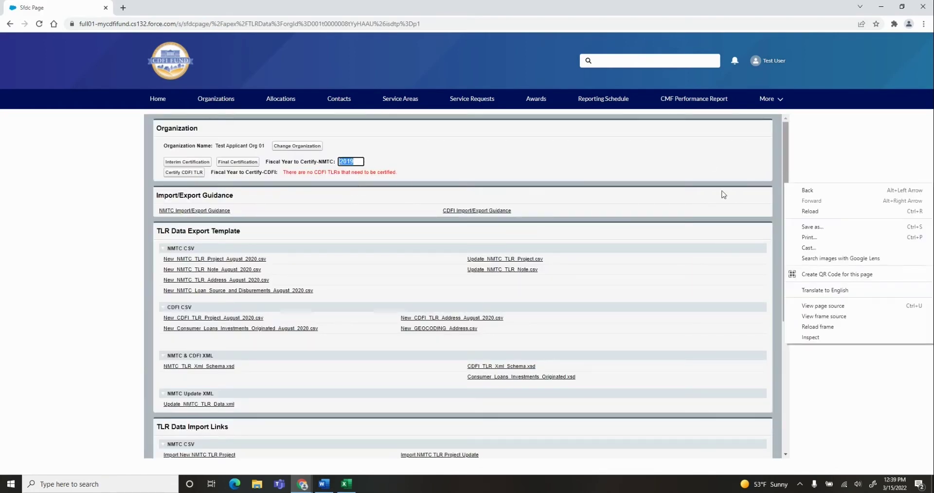
pyautogui.click(555, 170)
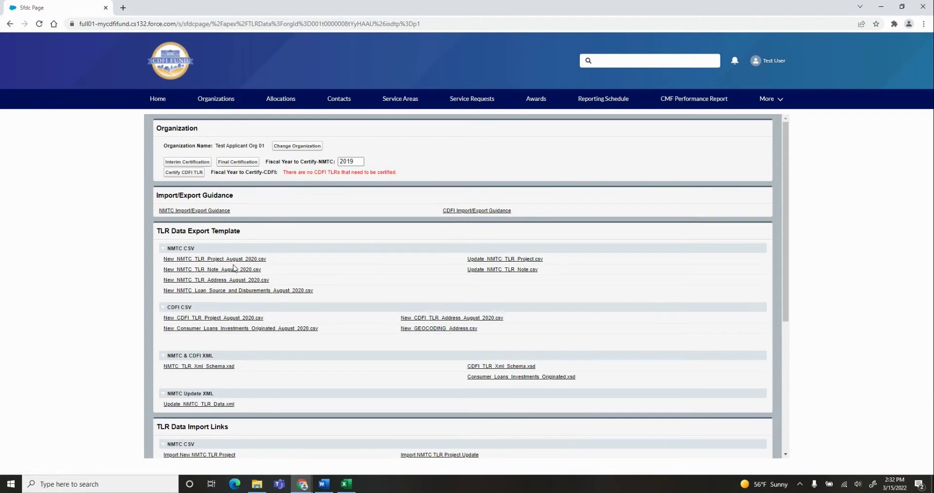
# Download the New_NMTC_TLR_Address_August_2020.csv export template and open the file for a look in Excel.
pyautogui.moveTo(785, 190); pyautogui.dragTo(776, 301)
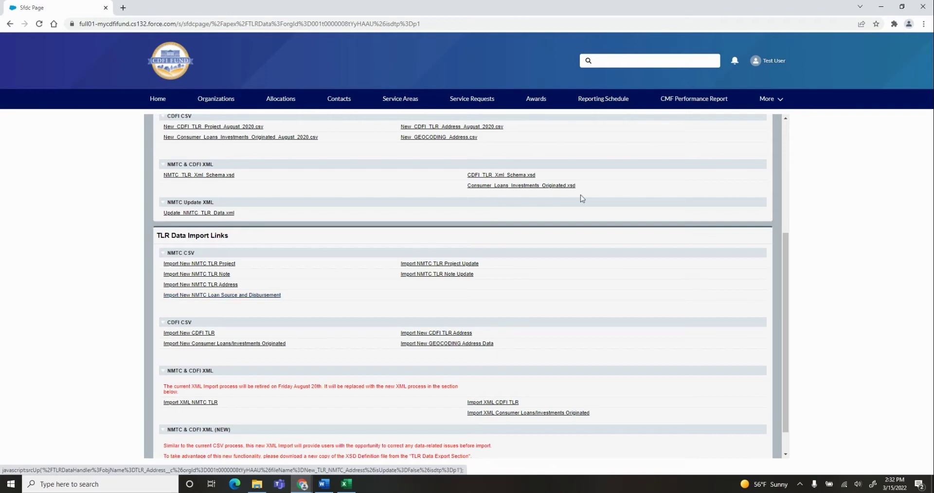
pyautogui.moveTo(783, 249); pyautogui.dragTo(772, 135)
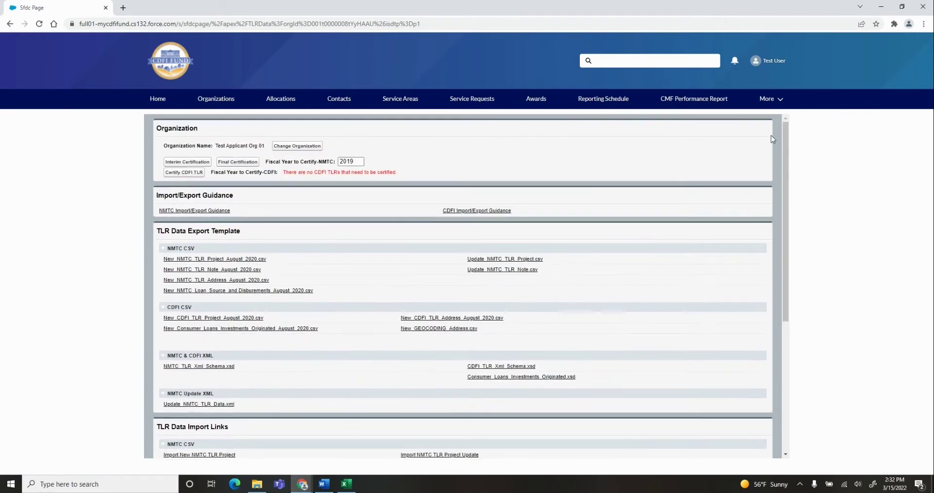
pyautogui.click(220, 280)
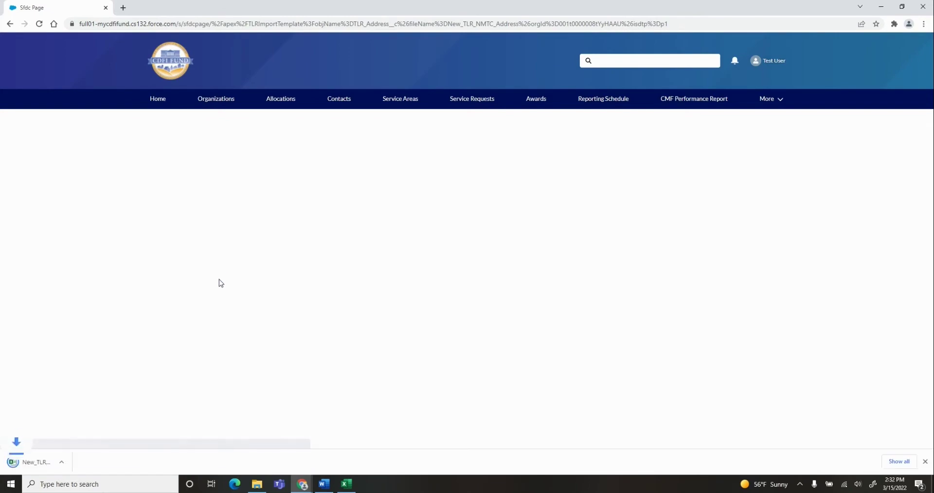
pyautogui.click(49, 462)
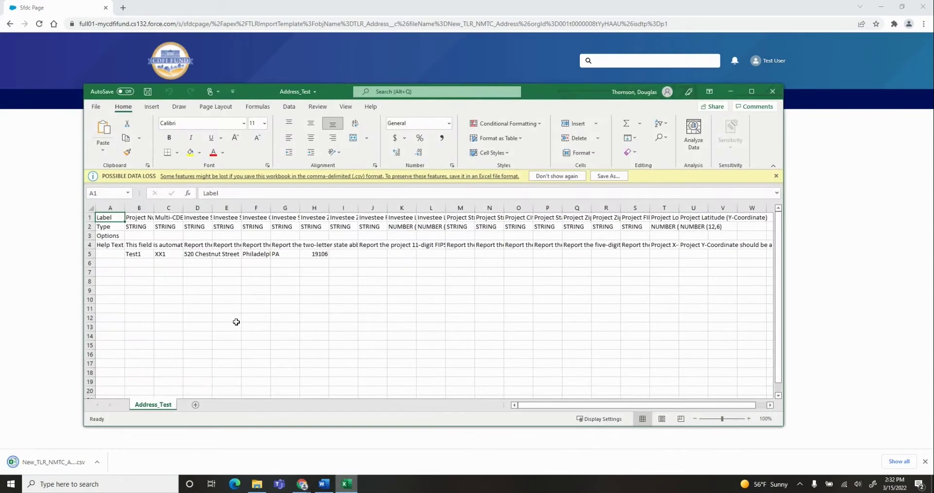
pyautogui.click(351, 487)
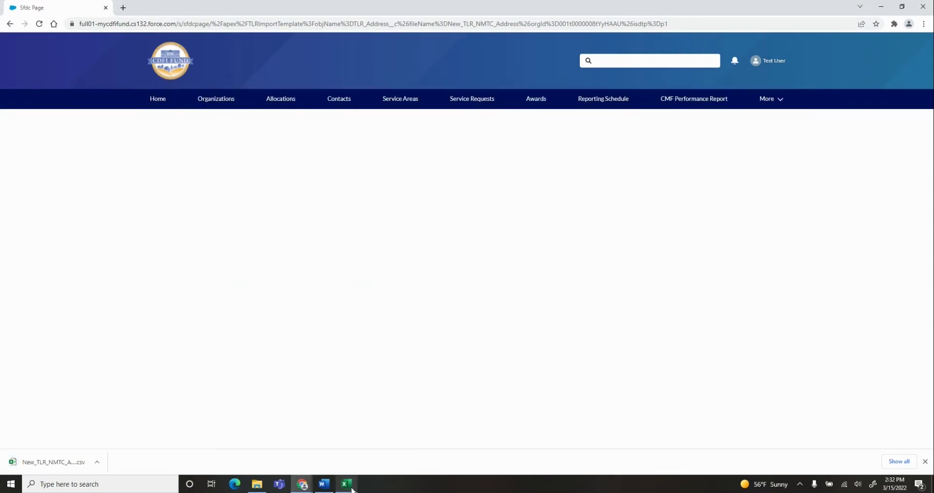
# Return to TLR Import/Export/Certify and look up Test Applicant Org 01 to load its import and export options.
pyautogui.click(762, 102)
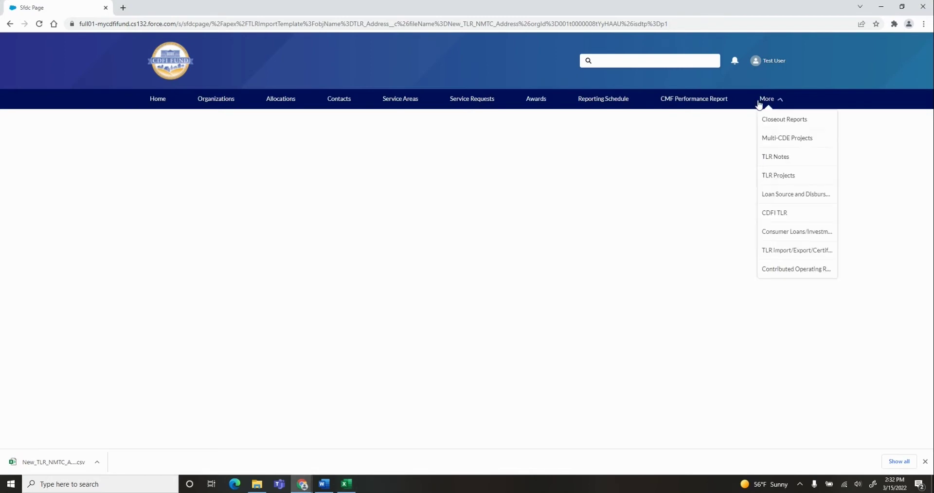
pyautogui.click(783, 250)
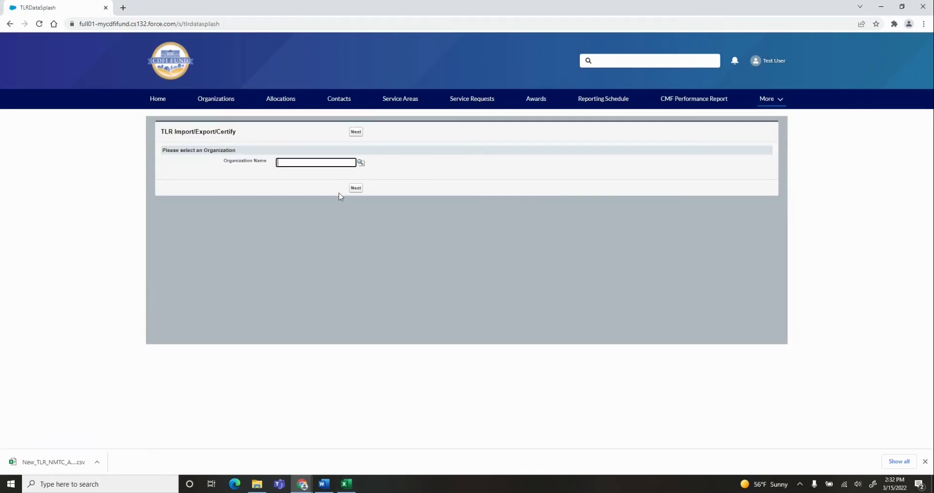
pyautogui.click(362, 162)
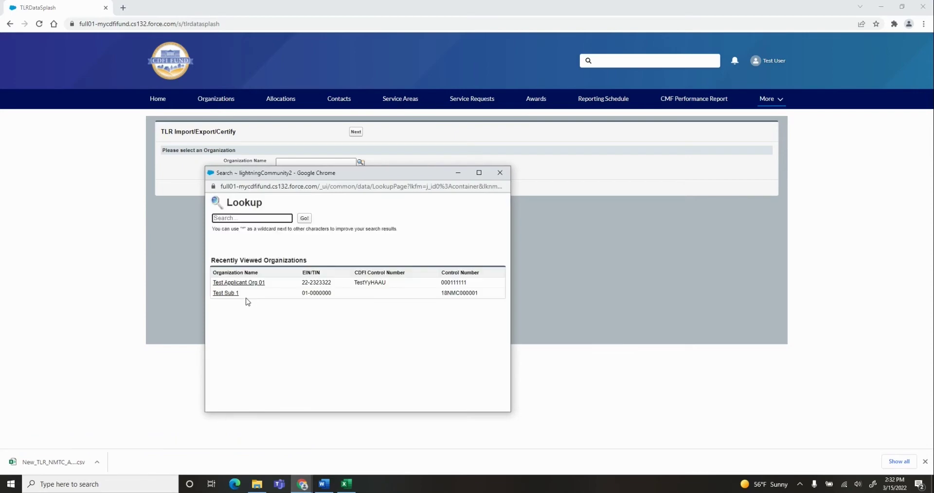
pyautogui.click(240, 282)
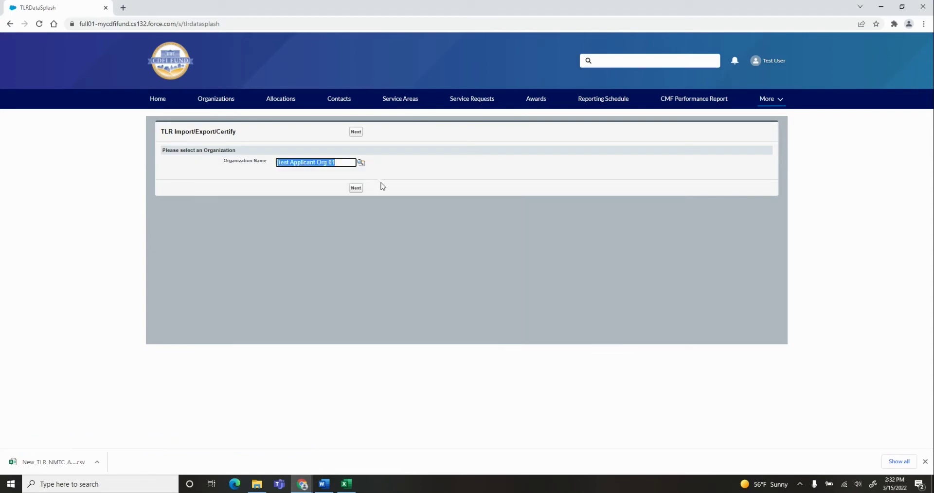
pyautogui.click(357, 188)
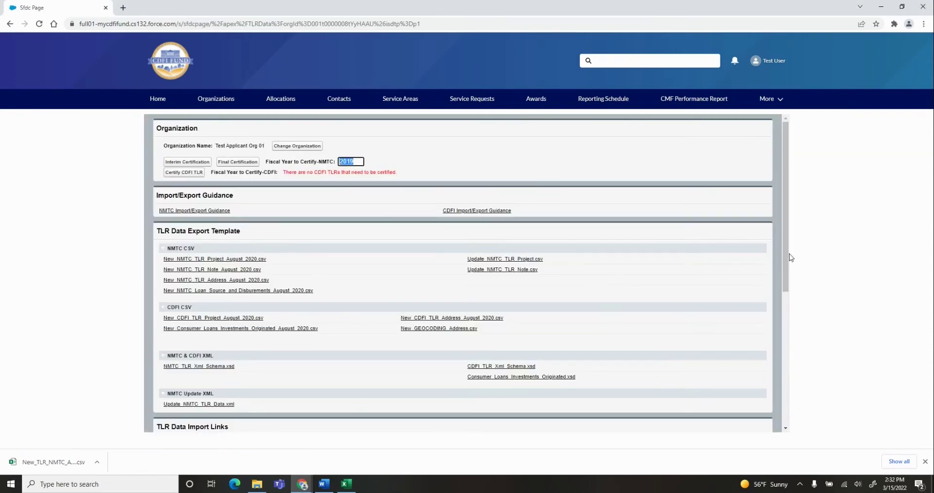
# Import Address_Test.csv from the Downloads folder as a new NMTC TLR Address file and start its upload.
pyautogui.scroll(-5, 788, 258)
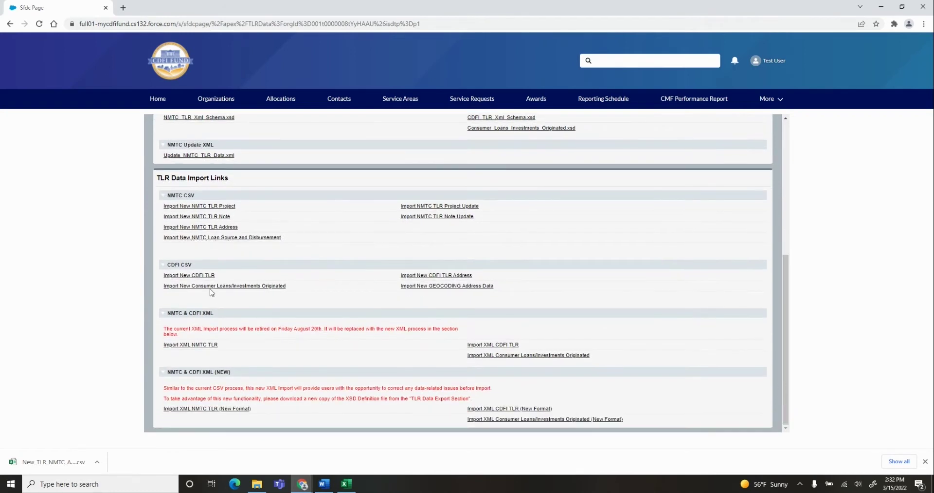
pyautogui.click(188, 227)
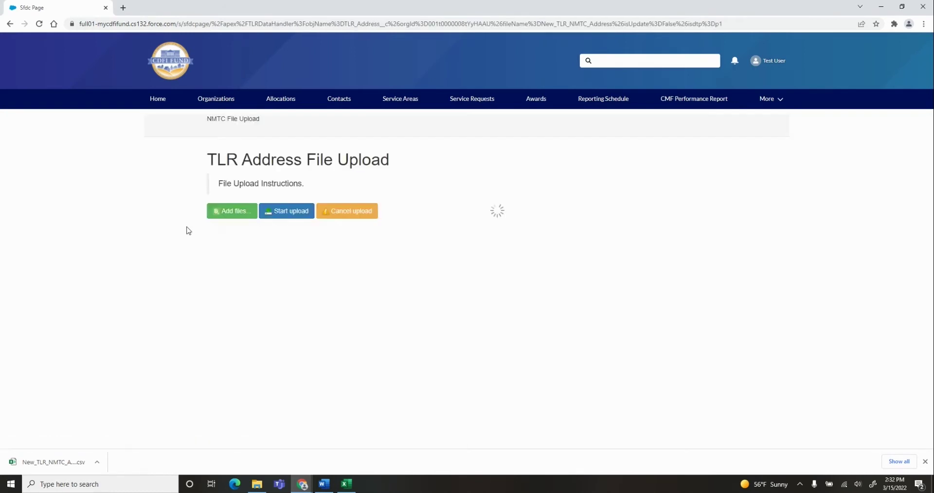
pyautogui.click(236, 212)
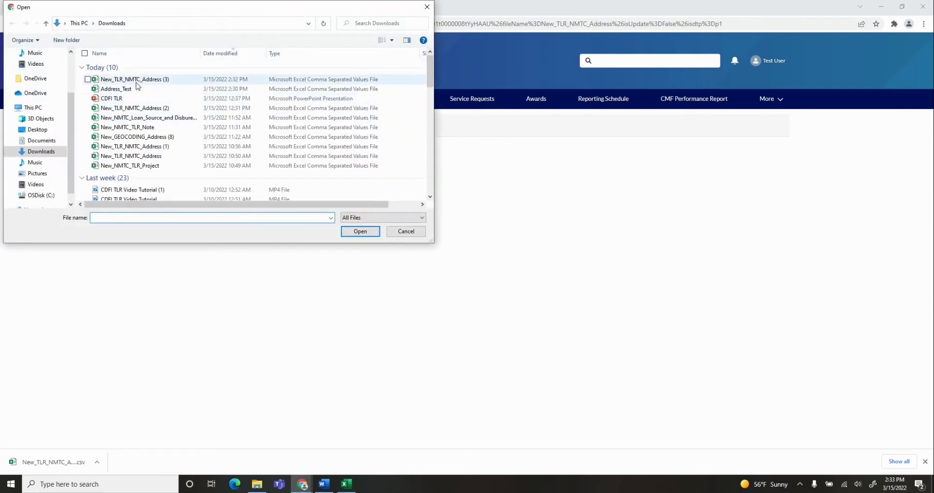
pyautogui.click(136, 82)
pyautogui.rightClick(137, 82)
pyautogui.click(161, 97)
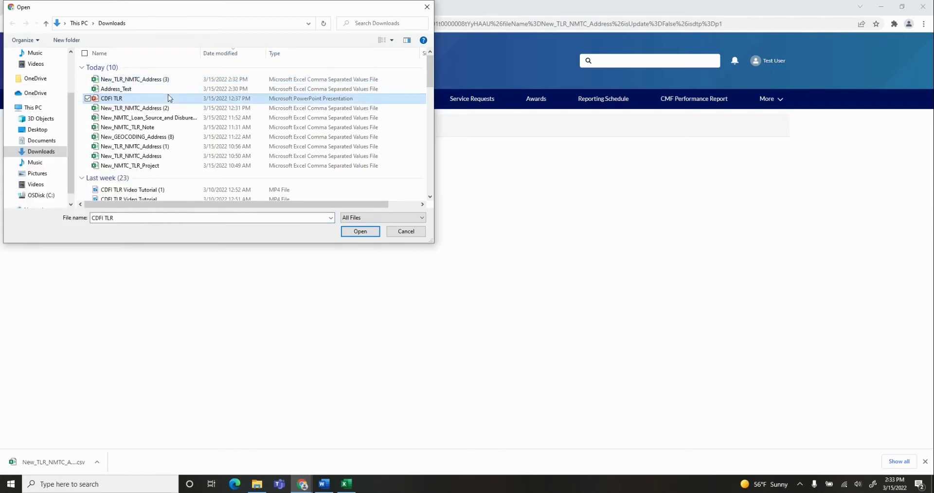
pyautogui.doubleClick(153, 90)
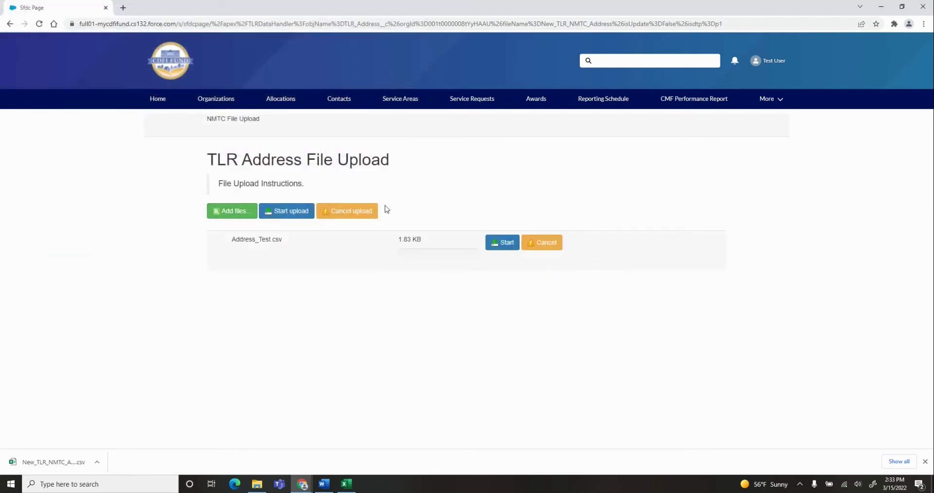
pyautogui.click(495, 239)
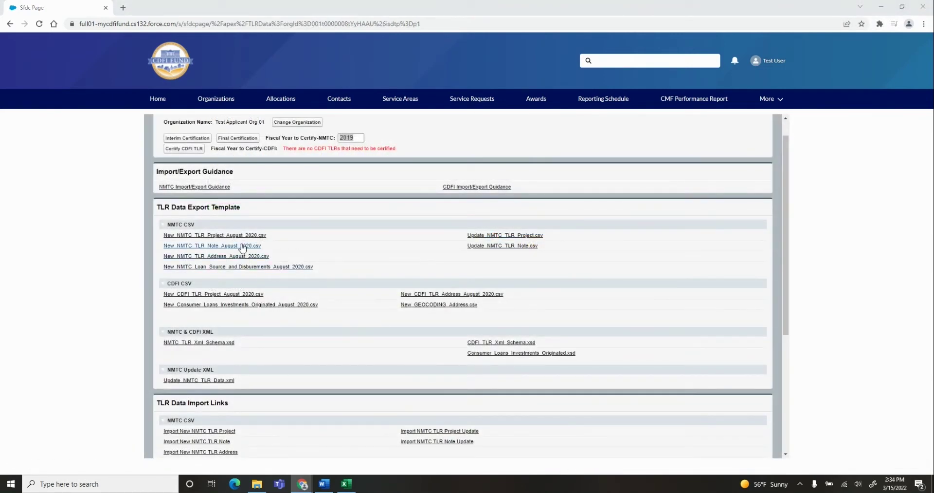
# Open the import for new NMTC TLR Notes and look over the remaining TLR data import links.
pyautogui.moveTo(784, 200); pyautogui.dragTo(779, 352)
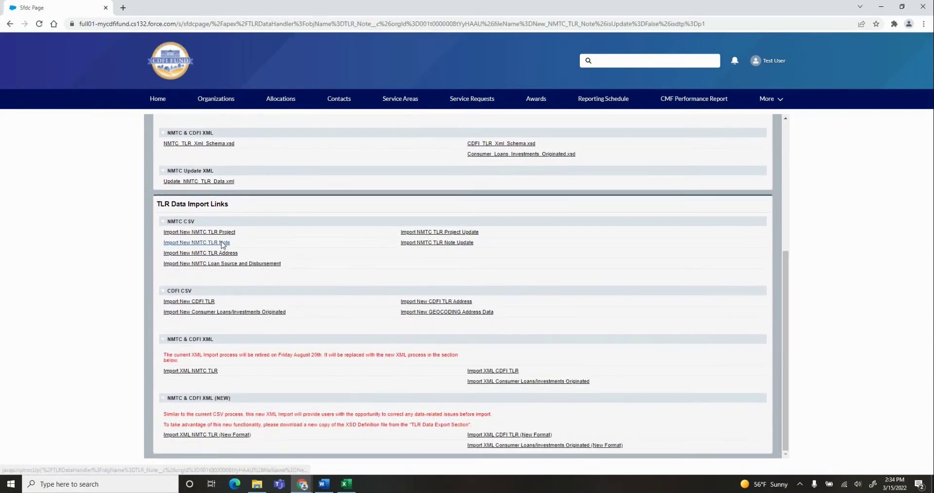
pyautogui.click(230, 242)
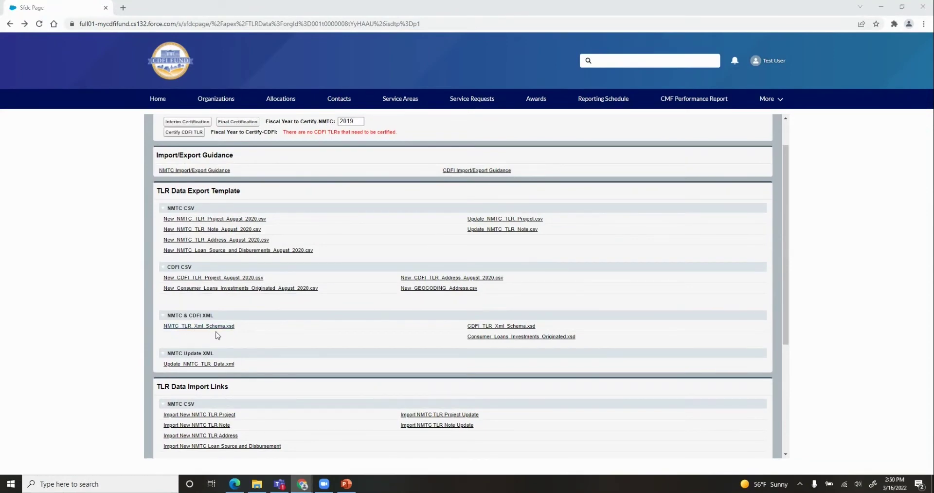
pyautogui.scroll(-4, 218, 335)
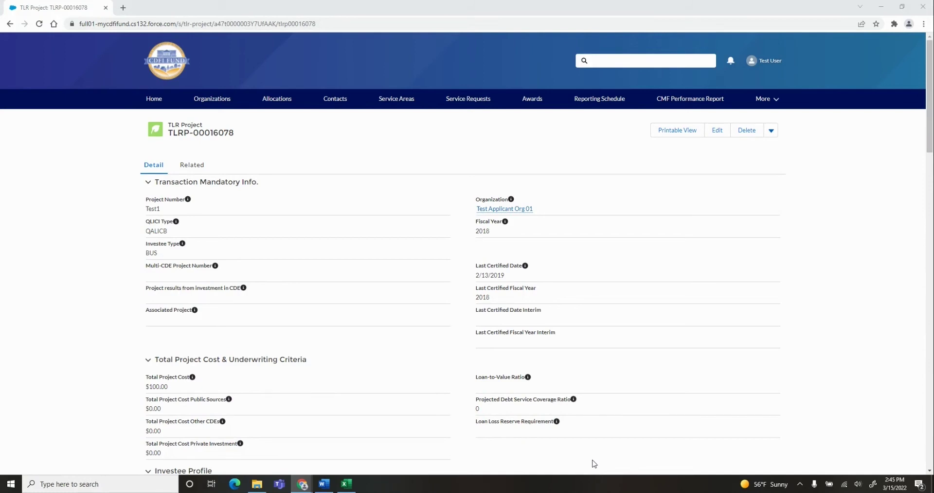
# Open project TLRP-00016078 from the TLR Projects list and start editing the record.
pyautogui.click(774, 96)
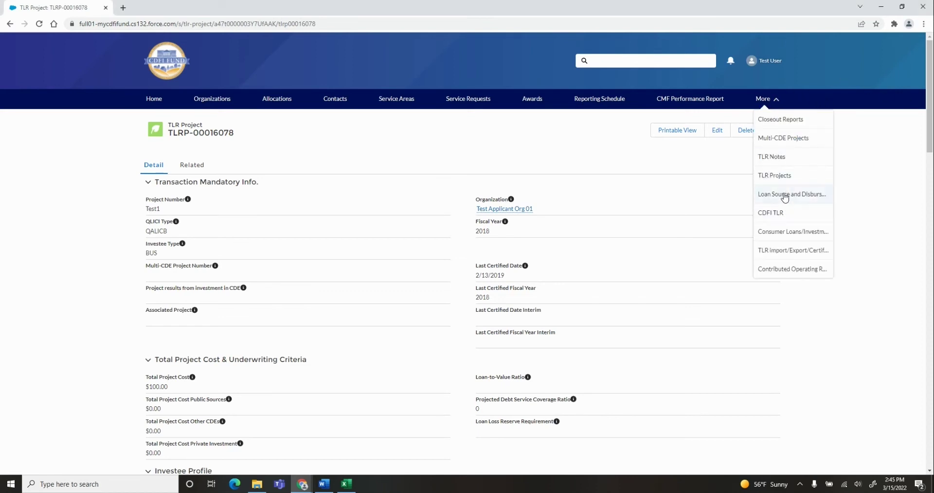
pyautogui.click(779, 174)
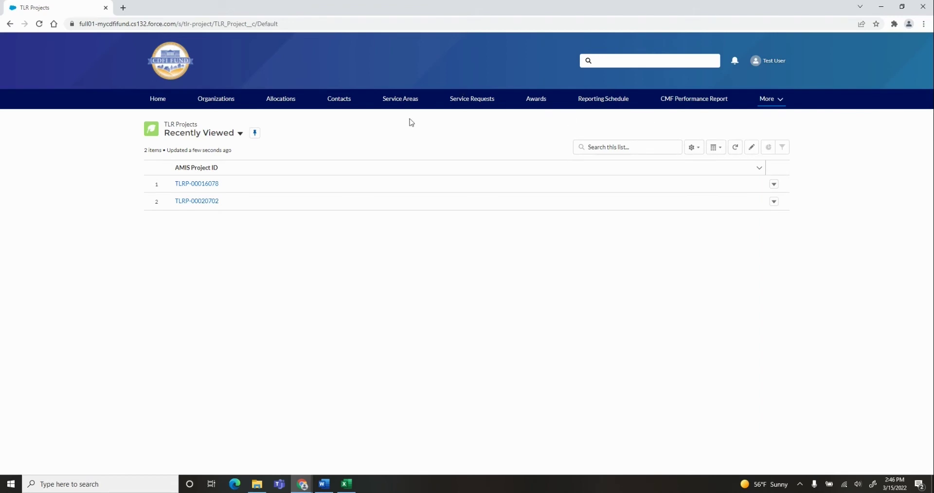
pyautogui.click(214, 184)
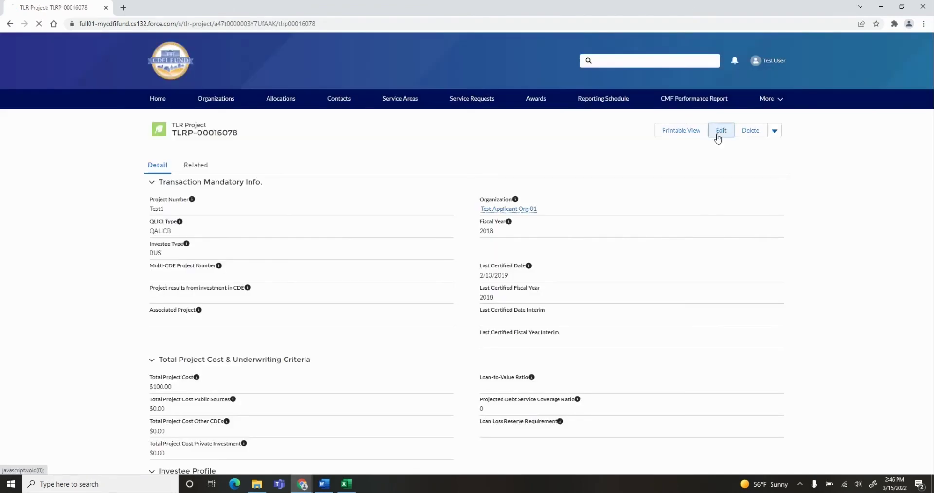
pyautogui.click(718, 138)
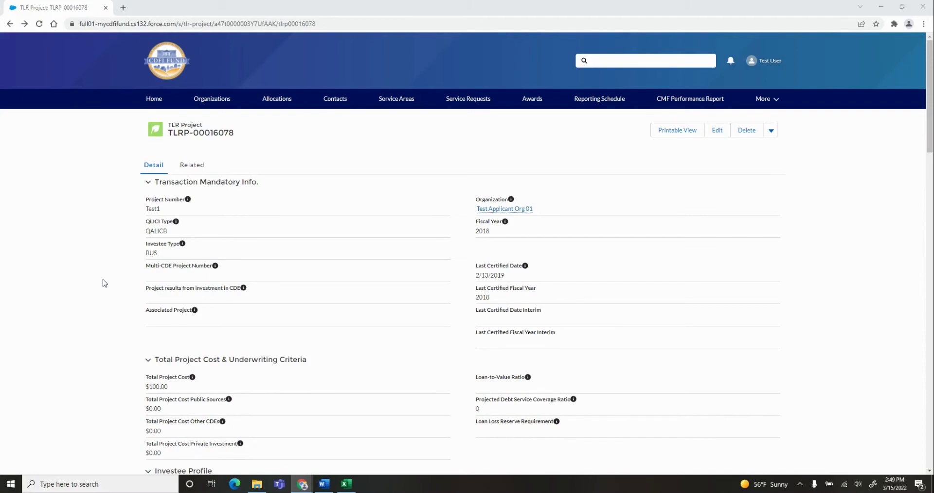
# Show the project's related records, view a blank New TLR Note form from Notes-Investments, and close it without saving.
pyautogui.rightClick(197, 168)
pyautogui.click(193, 165)
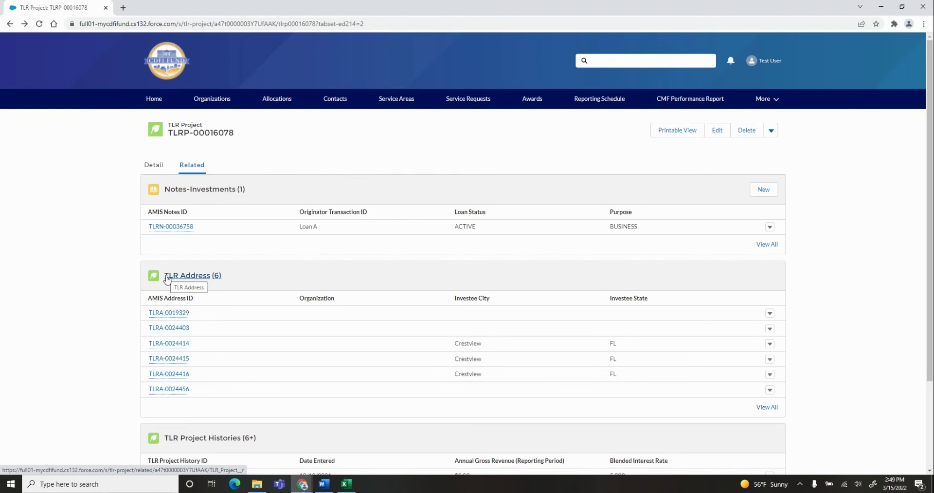
pyautogui.click(764, 192)
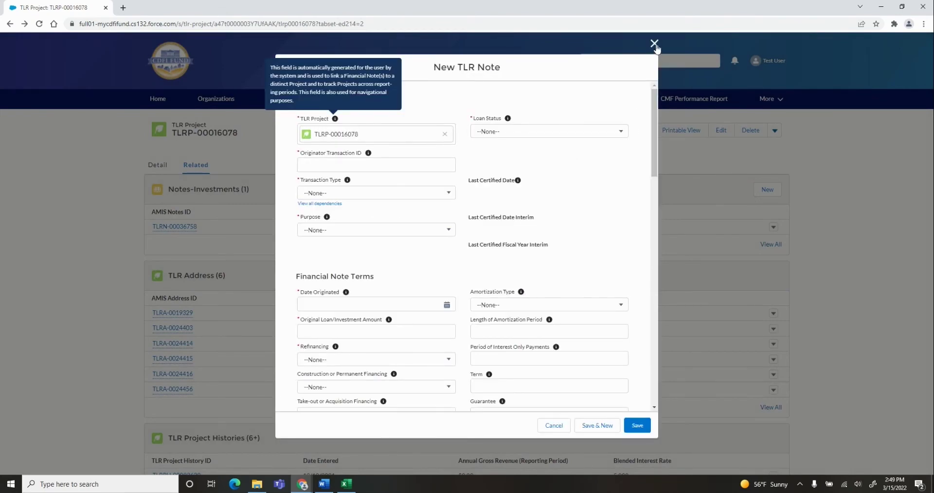
pyautogui.rightClick(656, 49)
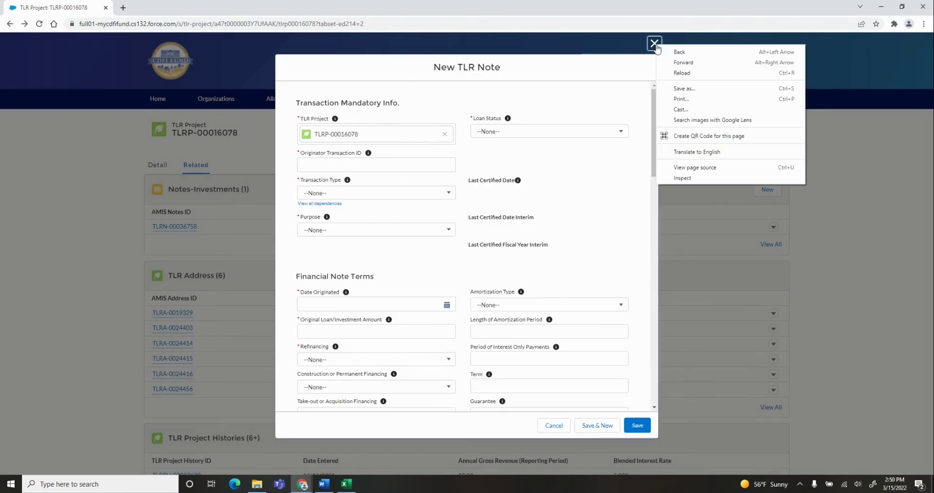
pyautogui.click(655, 44)
pyautogui.click(655, 44)
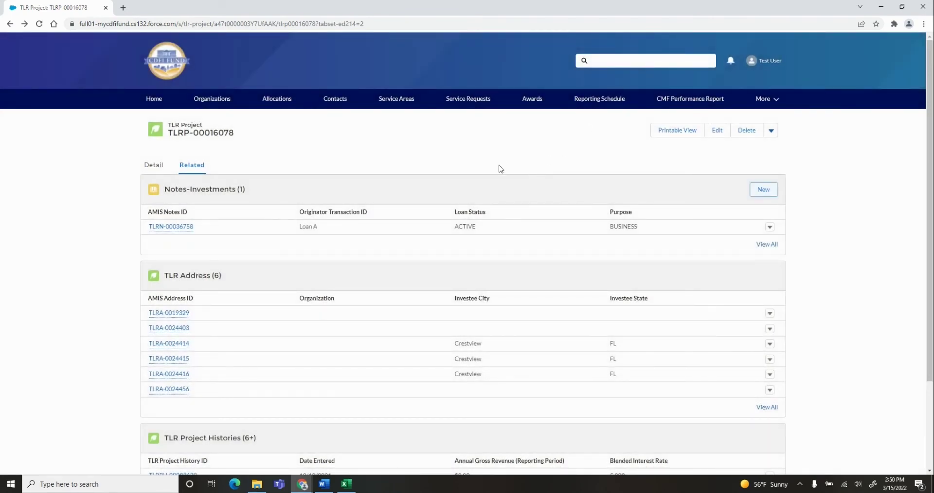
# View the project's additional actions for the New Address option, without choosing any.
pyautogui.click(773, 131)
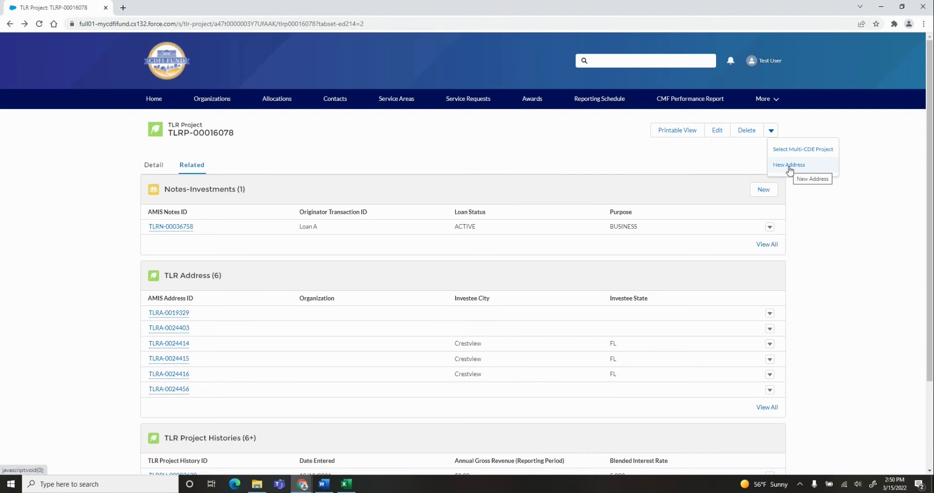
pyautogui.click(623, 159)
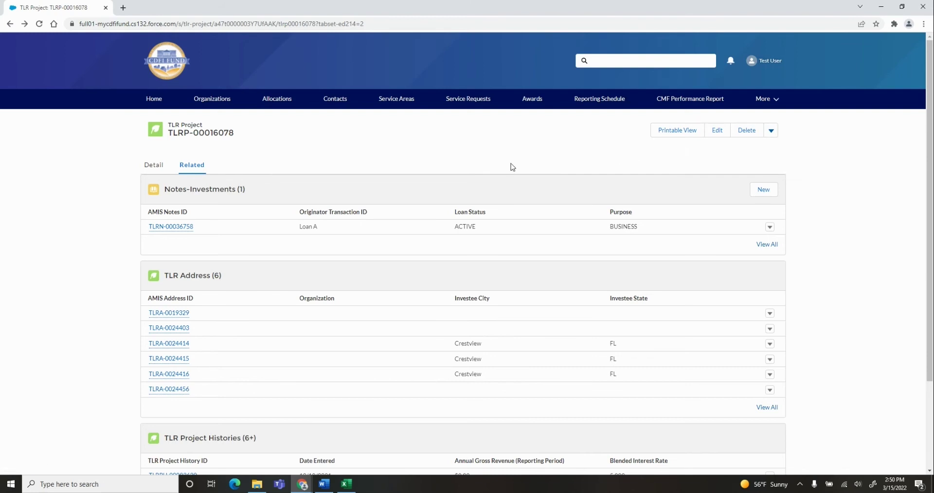
# Open note TLRN-00036758's related records, view the record types for a new Loan Source and Disbursements entry, and cancel without creating one.
pyautogui.click(193, 227)
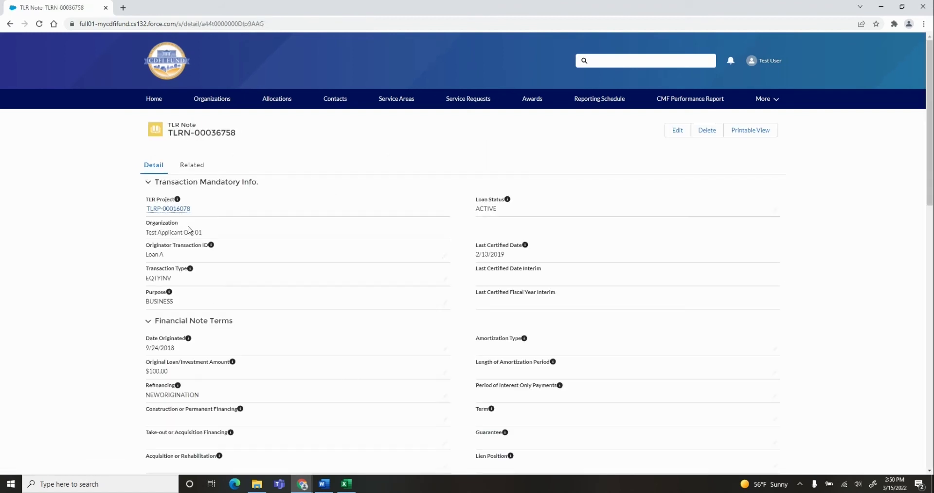
pyautogui.click(194, 167)
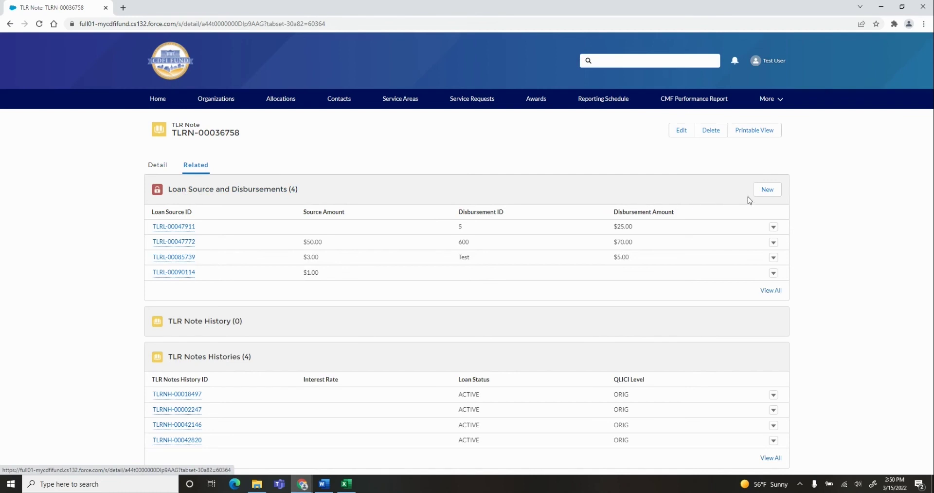
pyautogui.click(766, 193)
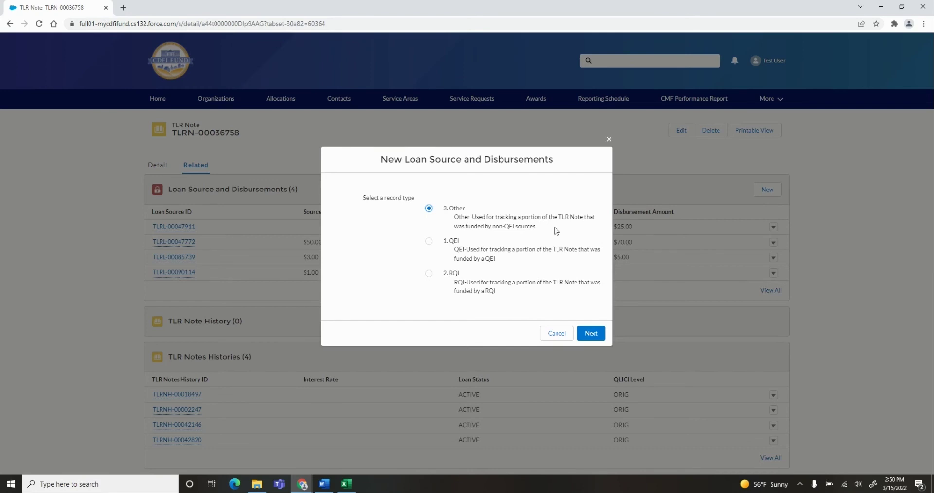
pyautogui.click(608, 139)
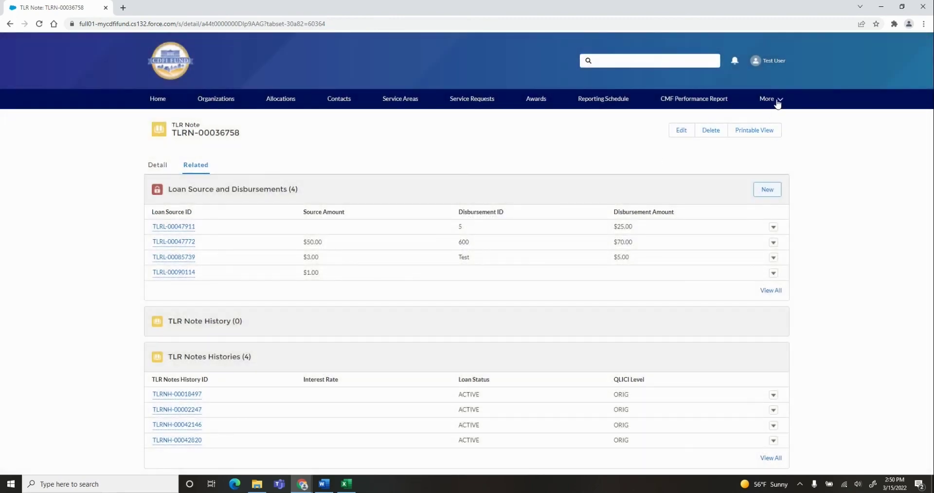
# View the additional site navigation entries for Loan Source and Disbursements, without opening any.
pyautogui.click(778, 100)
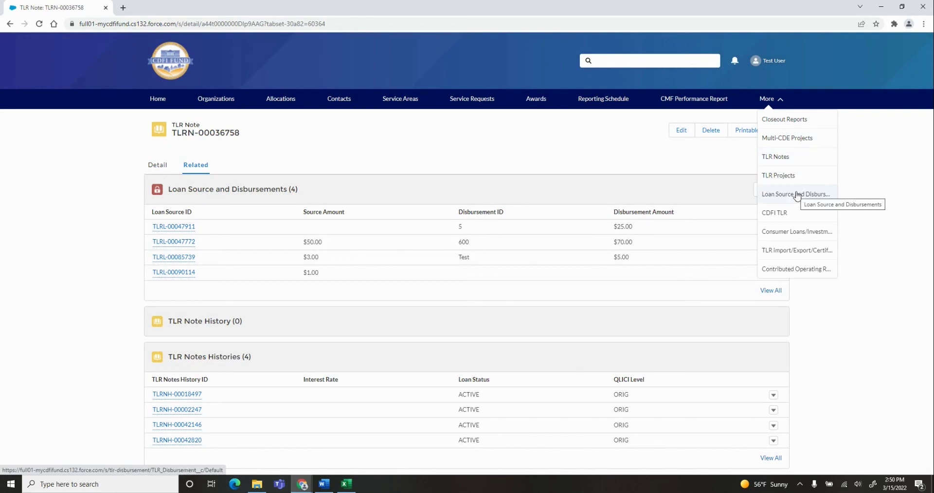
pyautogui.click(648, 162)
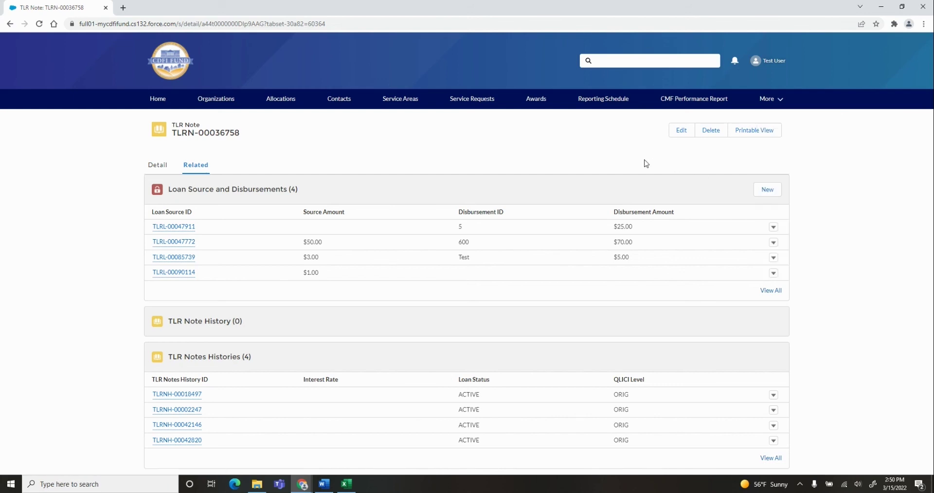